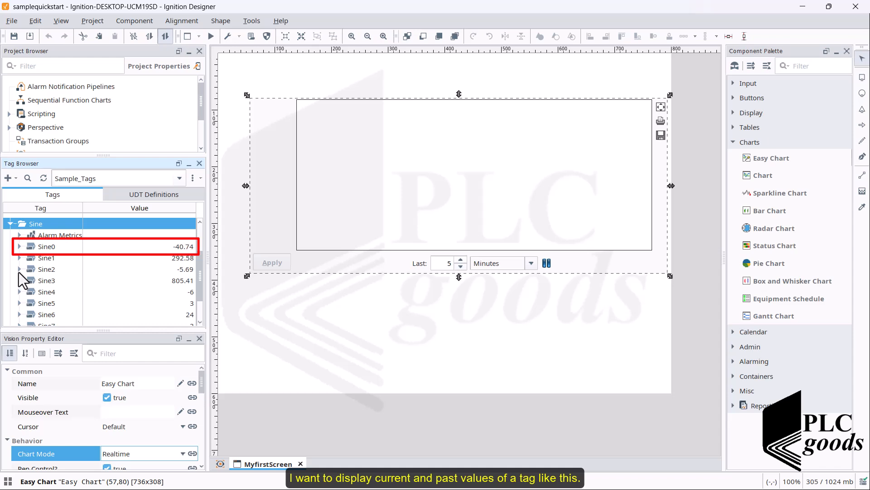
# - Open the Sine0 tag for editing and enable its history
pyautogui.click(37, 248)
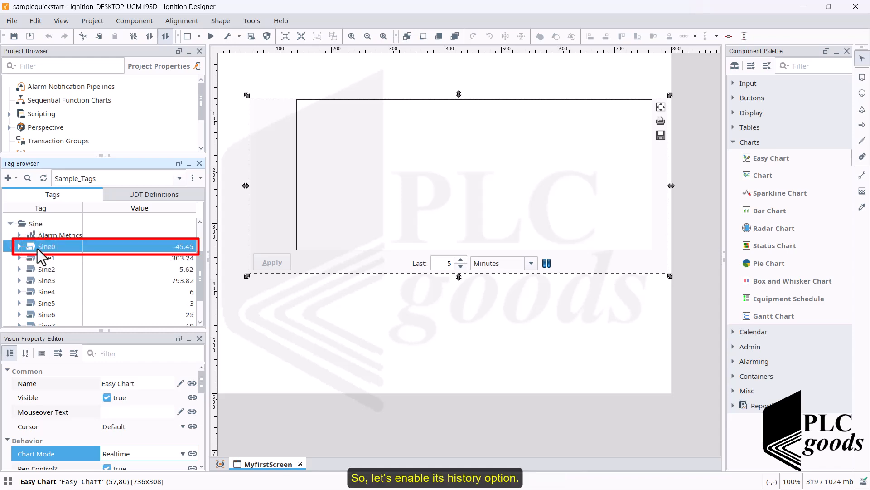
pyautogui.doubleClick(37, 249)
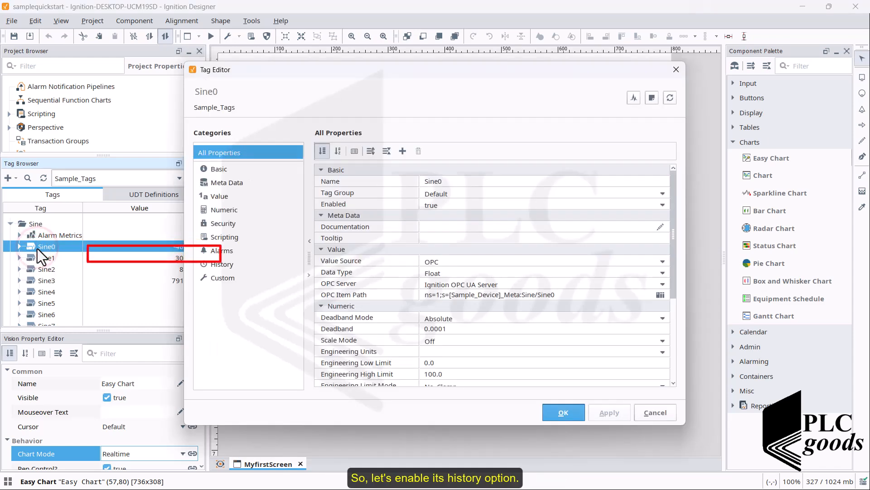
pyautogui.click(219, 169)
pyautogui.click(222, 184)
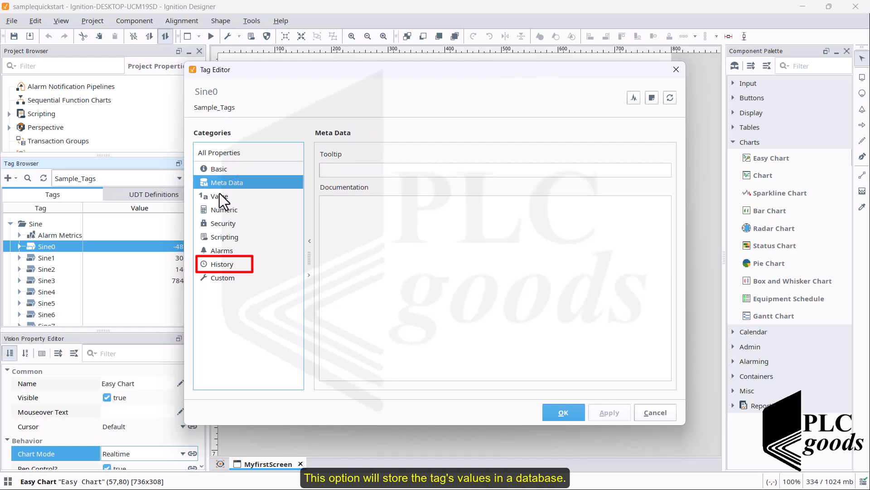
pyautogui.click(219, 196)
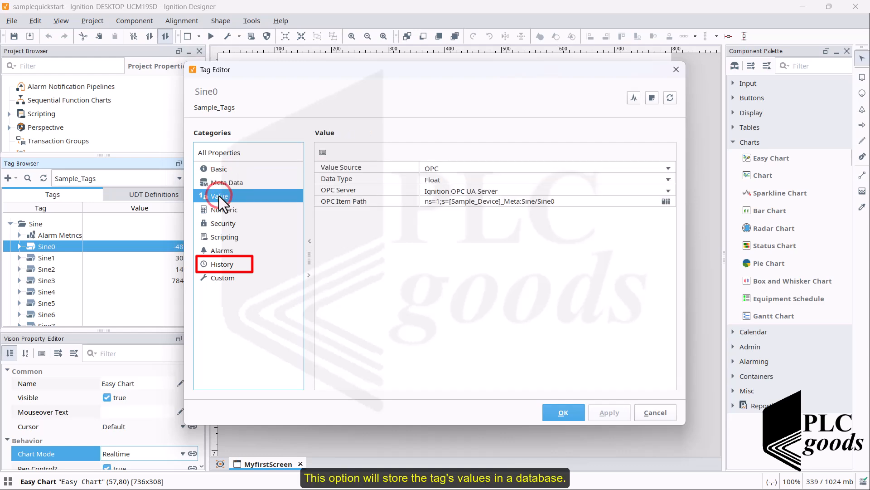
pyautogui.click(217, 266)
pyautogui.click(426, 170)
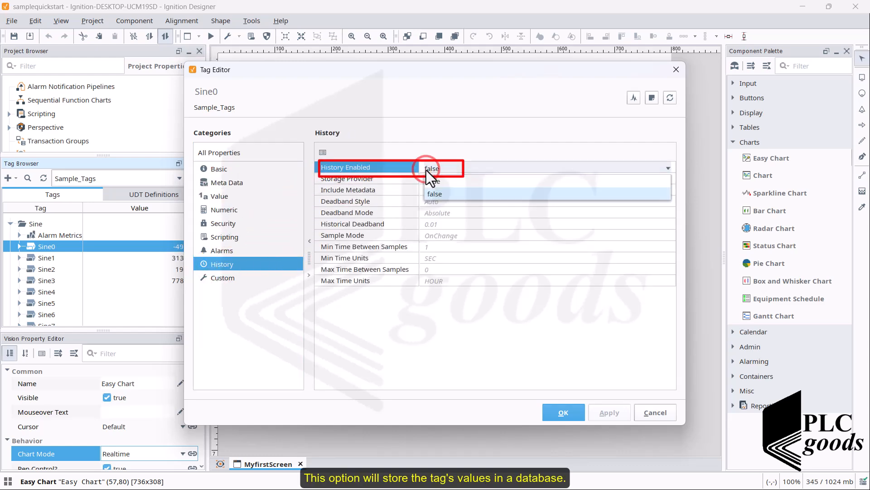
pyautogui.click(430, 183)
# - Set the storage provider for Sine0's history to Sample_SQLite_Database
pyautogui.click(462, 181)
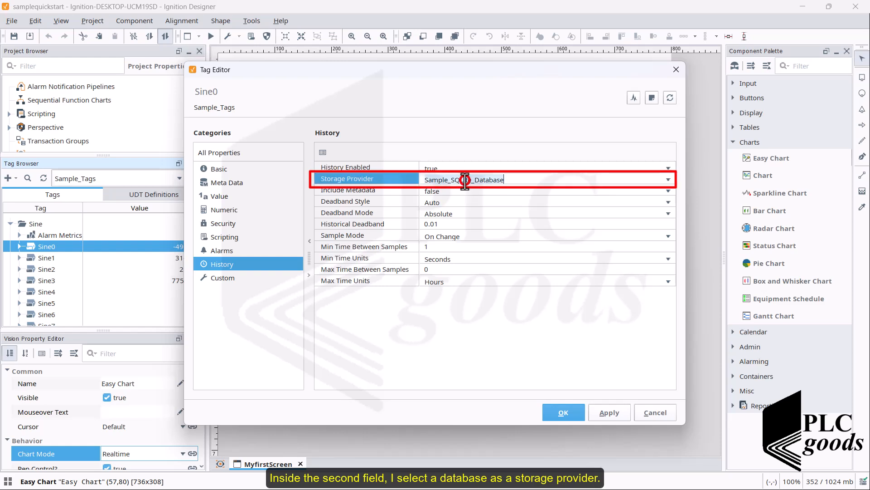
pyautogui.click(669, 180)
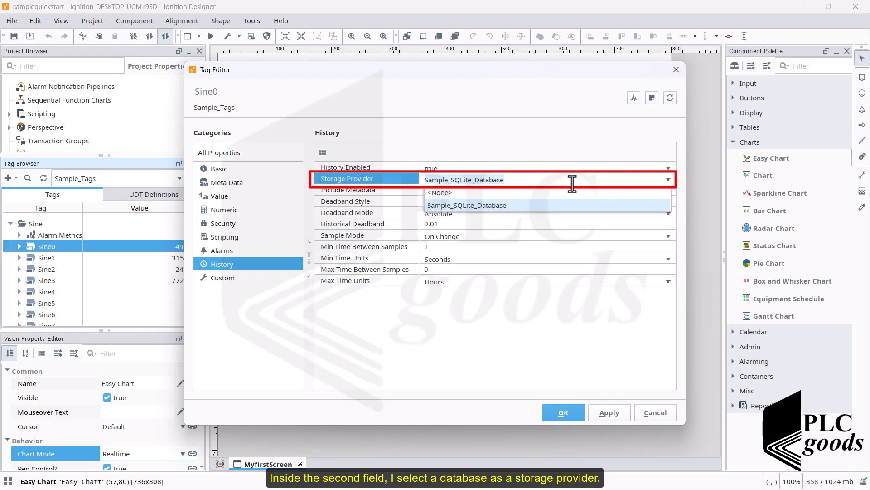
pyautogui.click(441, 206)
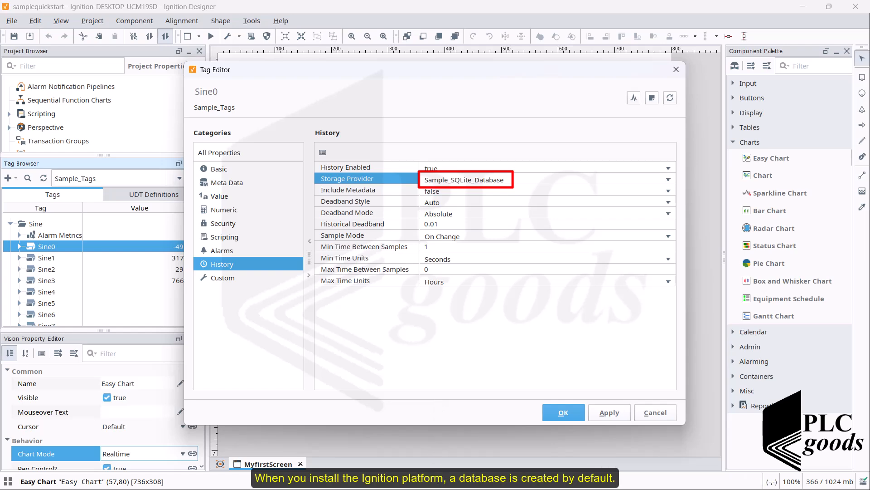
# - Switch to the Ignition Gateway web page and examine the database connections and the driver choices for creating a new one
pyautogui.press('super')
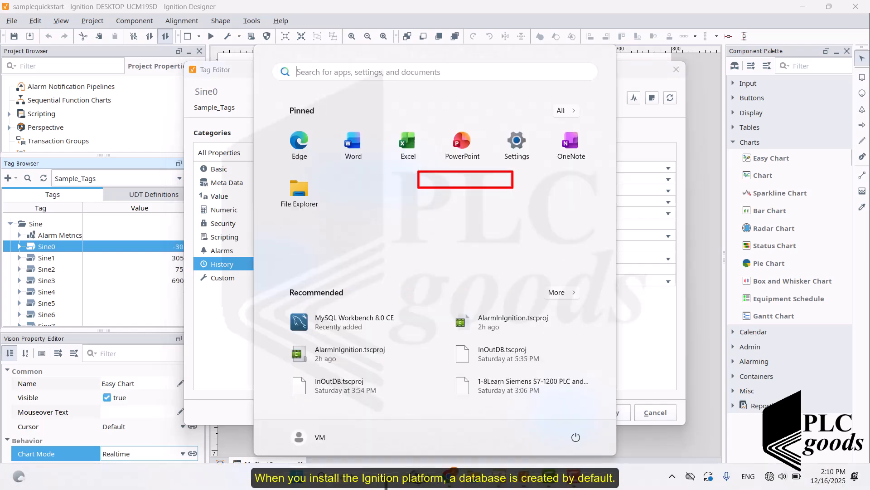
pyautogui.click(455, 482)
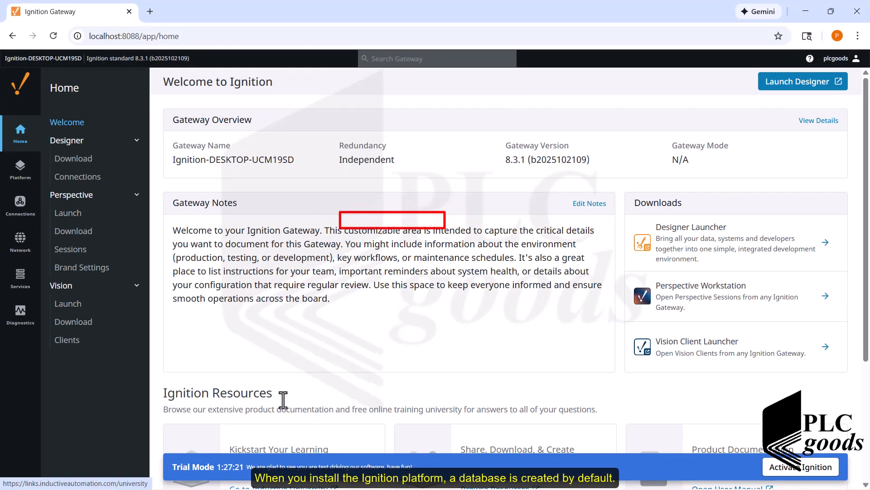
pyautogui.click(18, 209)
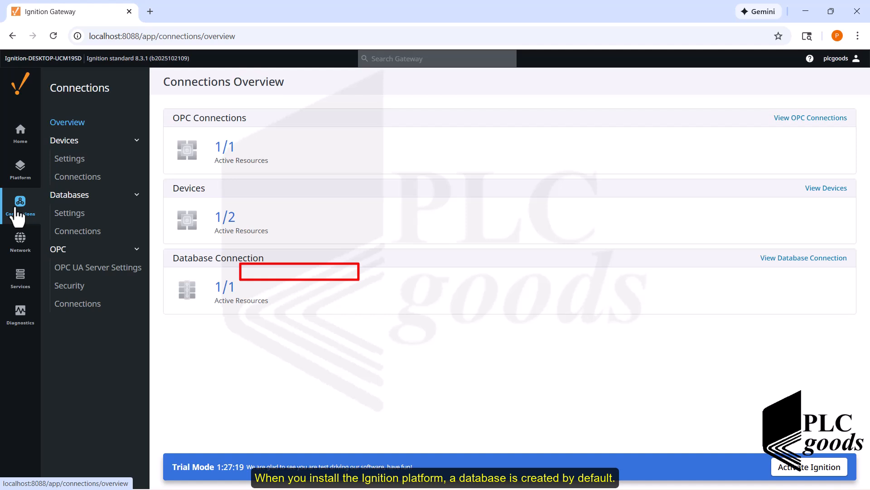
pyautogui.click(71, 195)
pyautogui.click(71, 194)
pyautogui.click(77, 231)
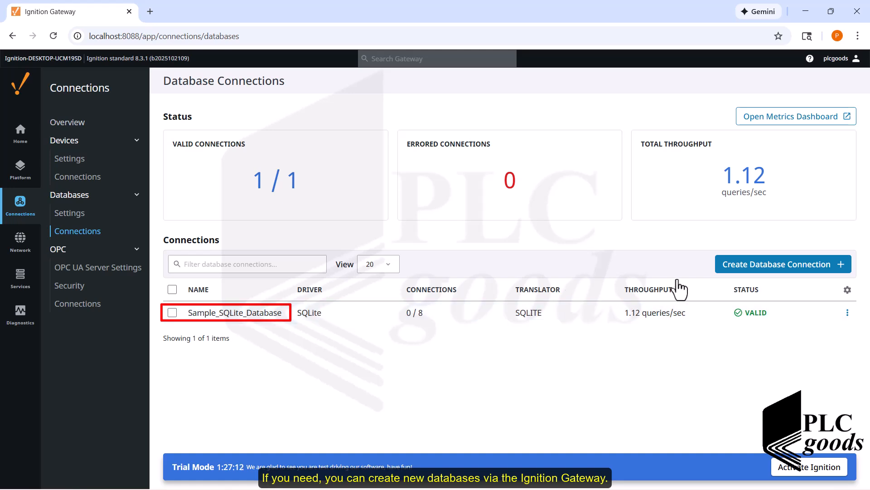
pyautogui.click(747, 267)
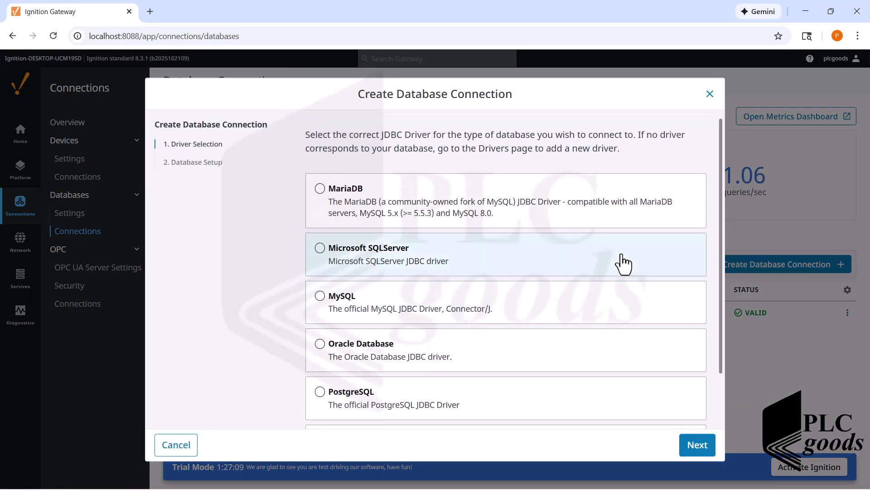
pyautogui.click(709, 96)
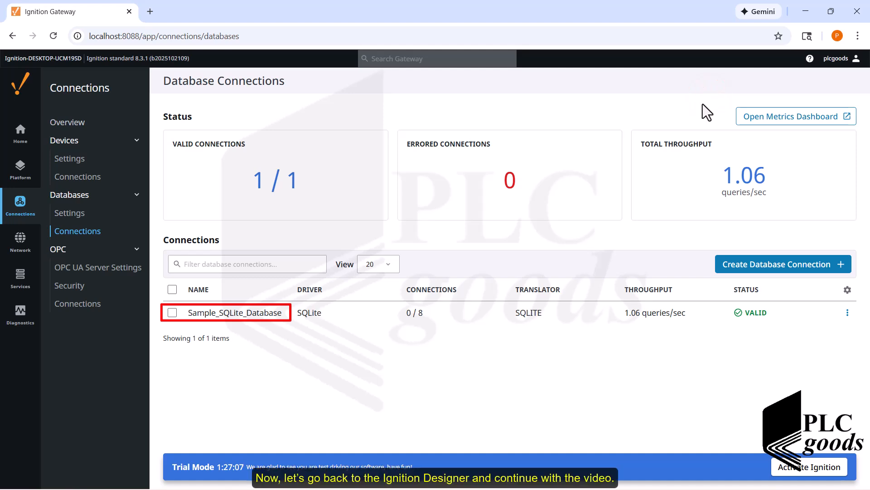
# - Return to Ignition Designer, save the Sine0 history settings and add Sine0 as a pen on the Easy Chart
pyautogui.press('super')
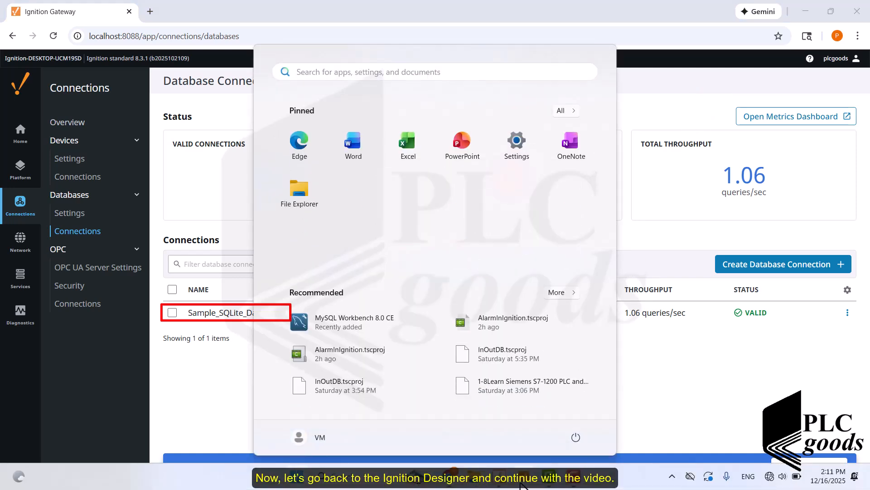
pyautogui.click(527, 482)
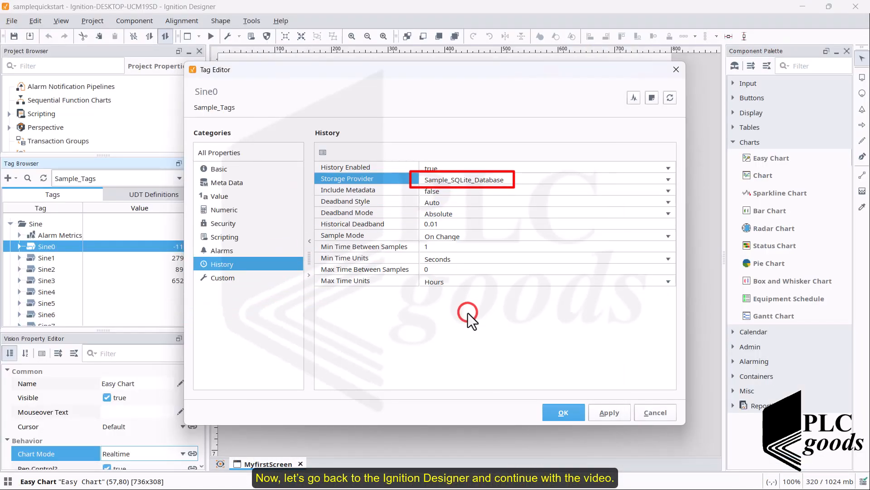
pyautogui.click(556, 414)
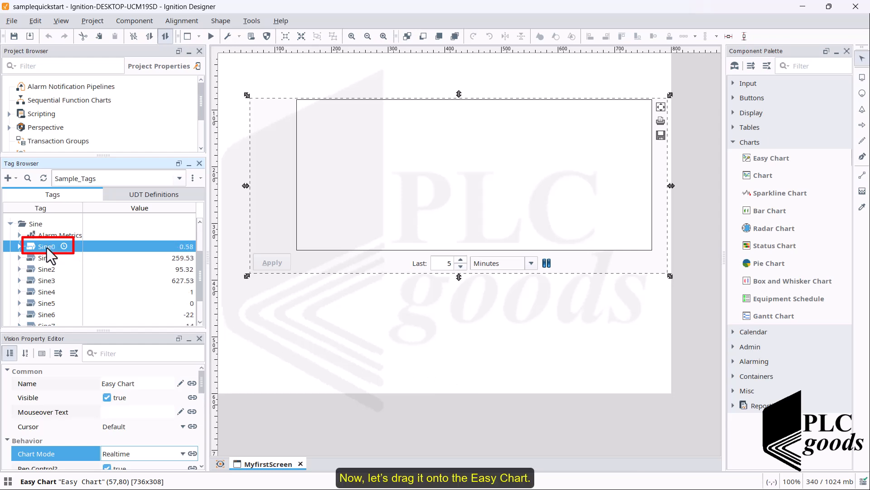
pyautogui.moveTo(47, 247); pyautogui.dragTo(388, 187)
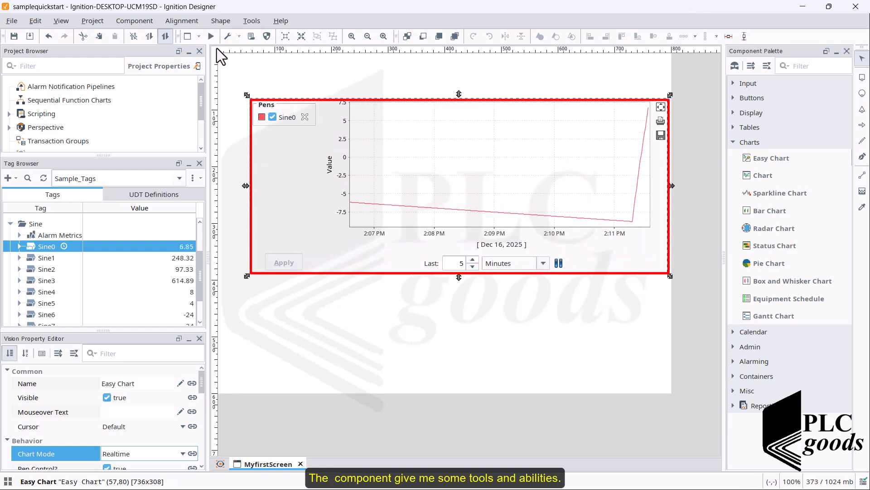
# - Start preview mode and set the Easy Chart's time range to the last 20 seconds
pyautogui.click(211, 37)
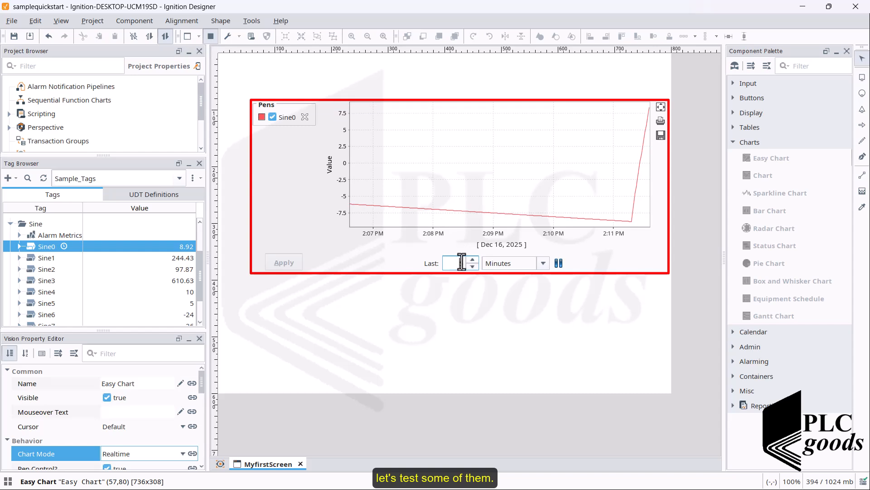
pyautogui.click(543, 263)
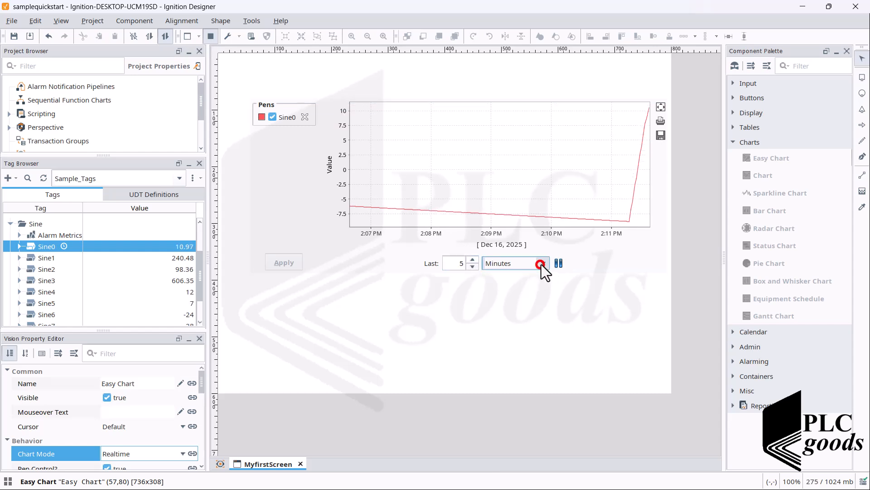
pyautogui.click(520, 279)
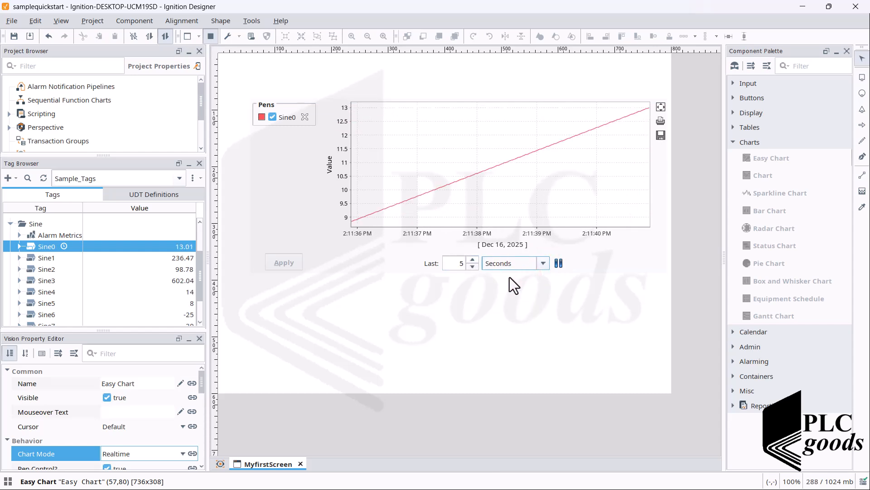
pyautogui.click(457, 263)
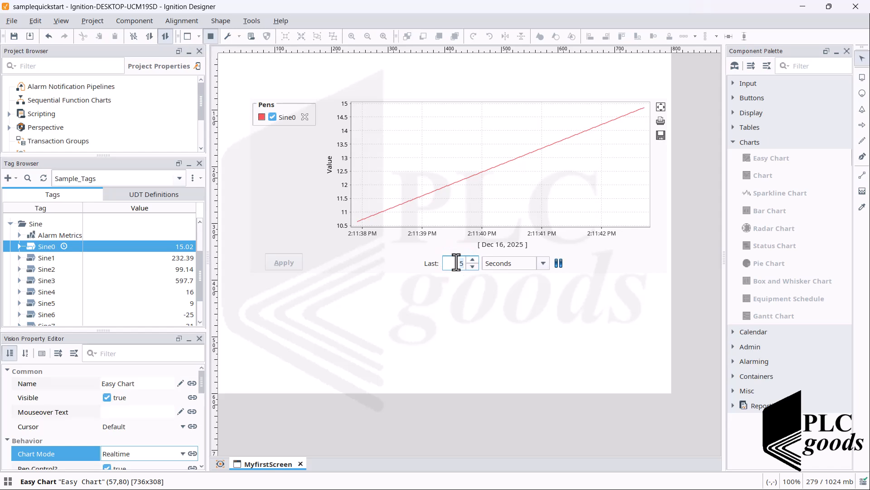
pyautogui.press('BackSpace')
pyautogui.write('20')
pyautogui.press('Return')
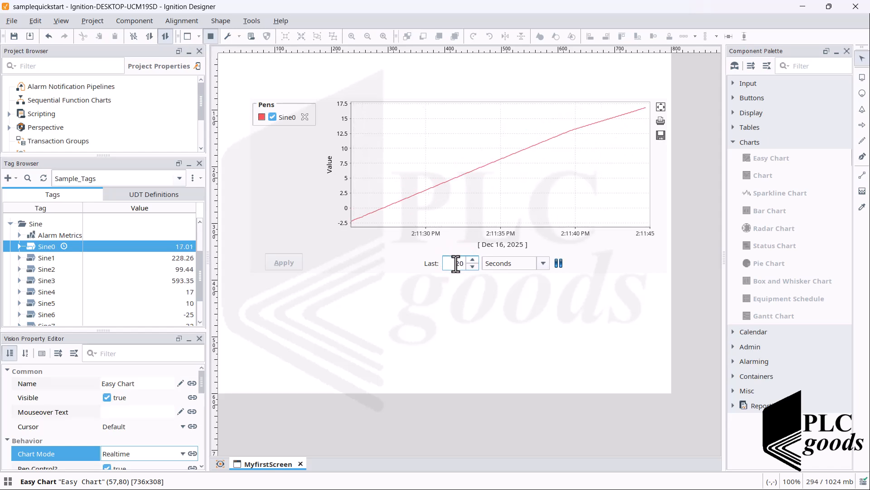
# - Set the Easy Chart's time range to the last 50 seconds and return to design mode
pyautogui.doubleClick(456, 263)
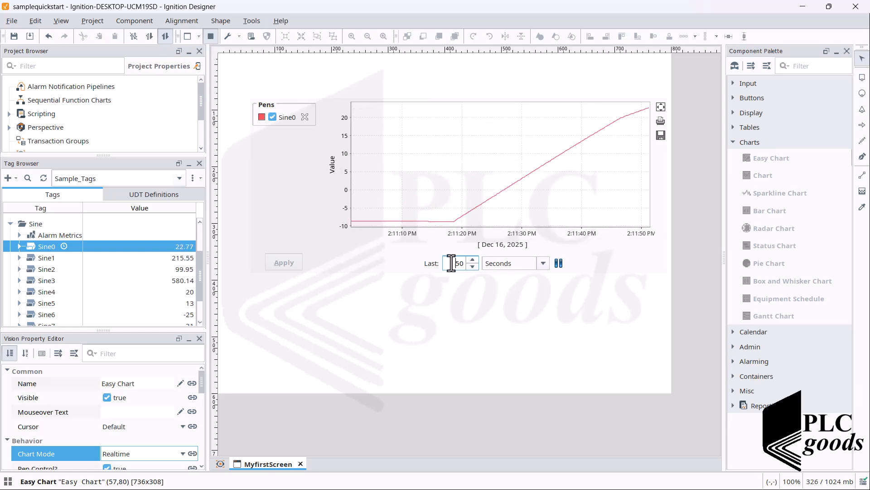
pyautogui.press('Return')
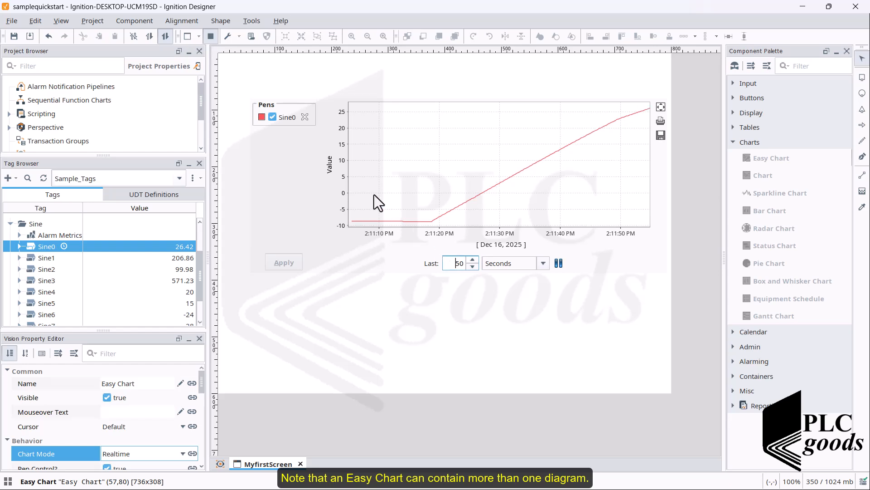
pyautogui.click(208, 38)
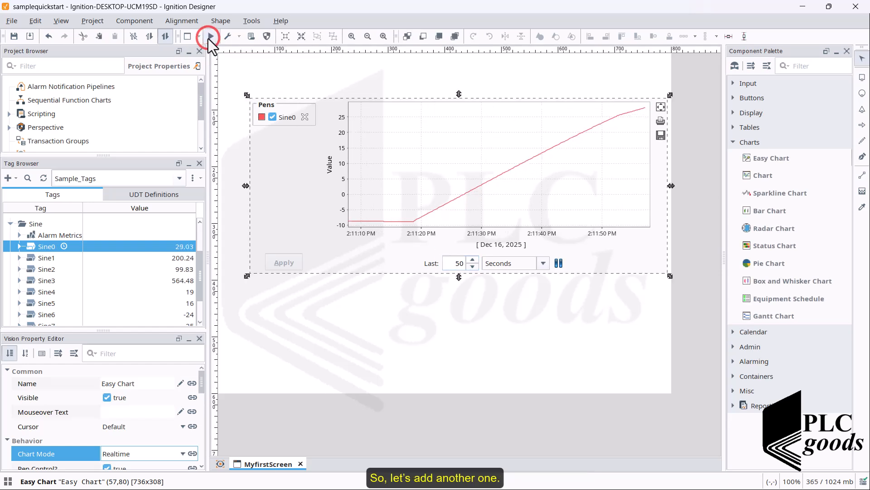
# - Open the Sine7 tag for editing and enable its history
pyautogui.click(42, 258)
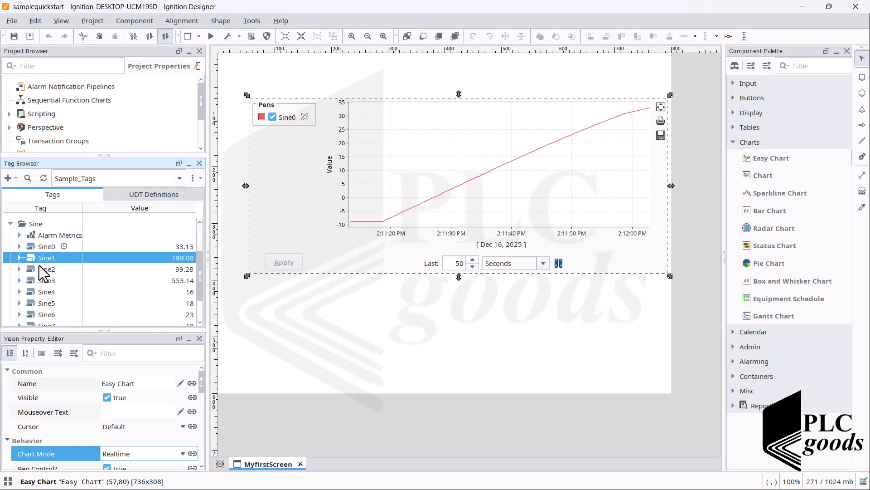
pyautogui.scroll(-2, 39, 267)
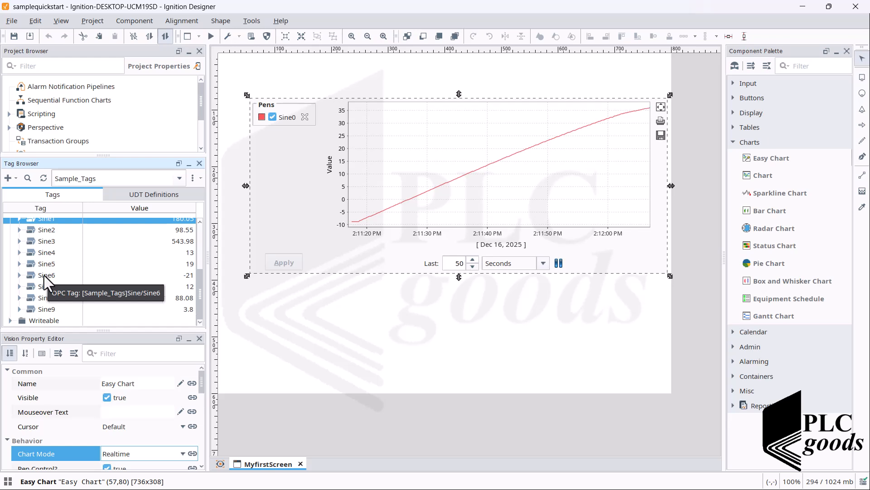
pyautogui.click(45, 275)
pyautogui.doubleClick(36, 286)
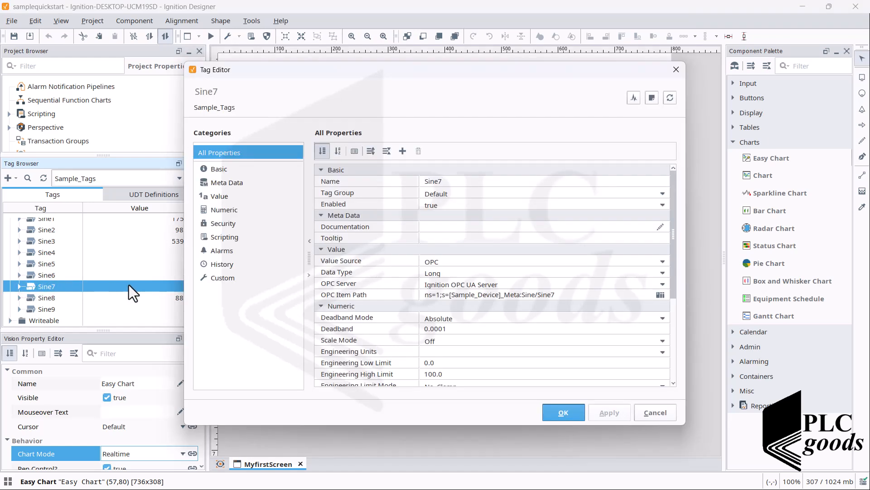
pyautogui.click(217, 267)
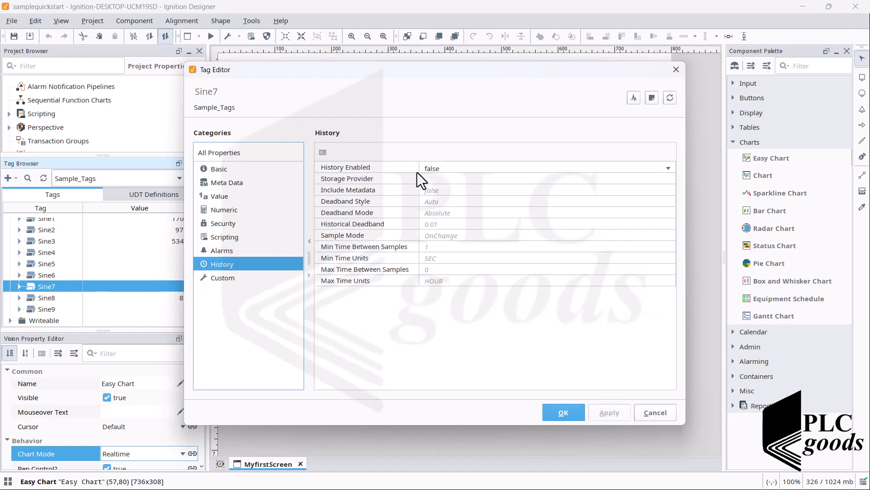
pyautogui.click(431, 170)
pyautogui.click(435, 180)
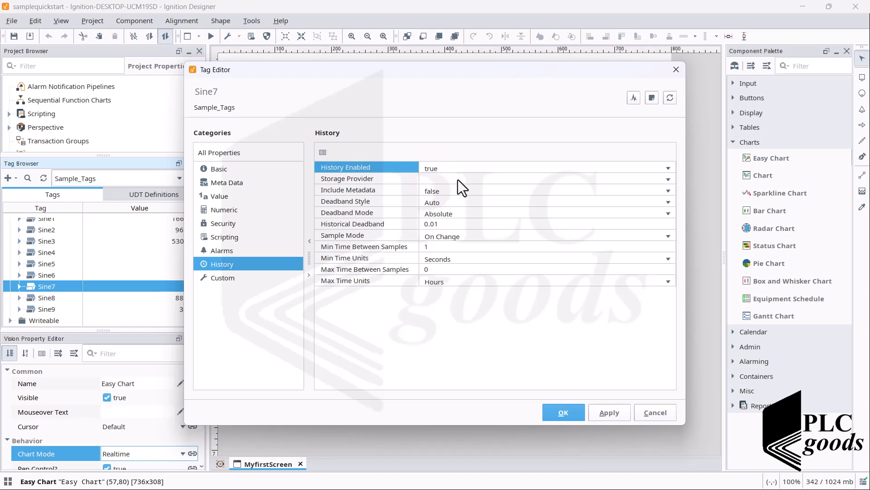
# - Set Sine7's history storage provider to Sample_SQLite_Database and save the tag
pyautogui.click(668, 180)
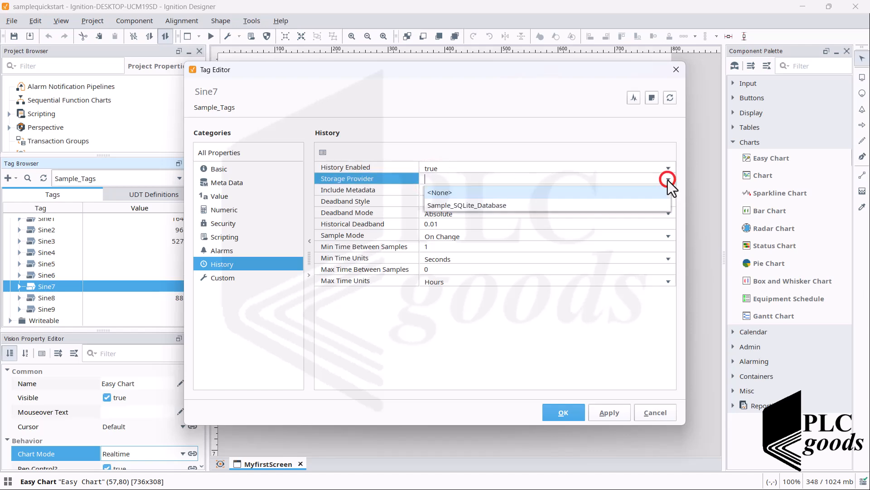
pyautogui.click(562, 205)
pyautogui.click(553, 410)
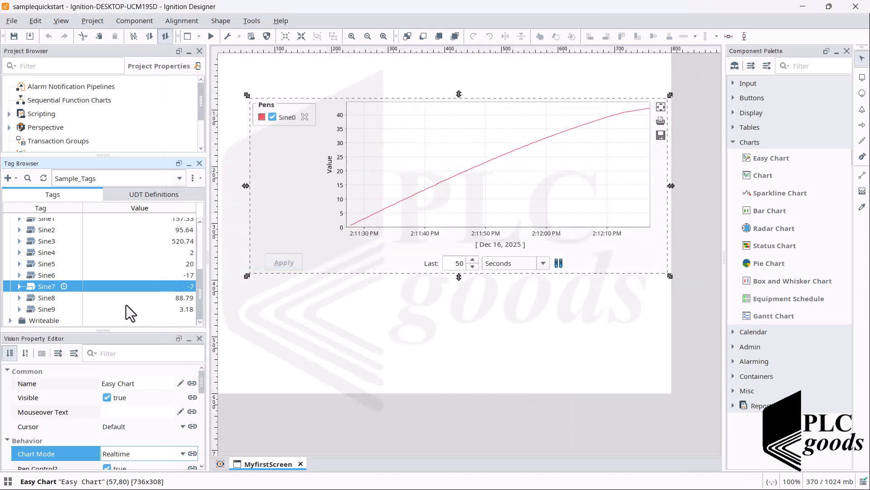
# - Add the Sine7 tag as a second pen on the Easy Chart and start preview mode
pyautogui.moveTo(57, 289); pyautogui.dragTo(401, 197)
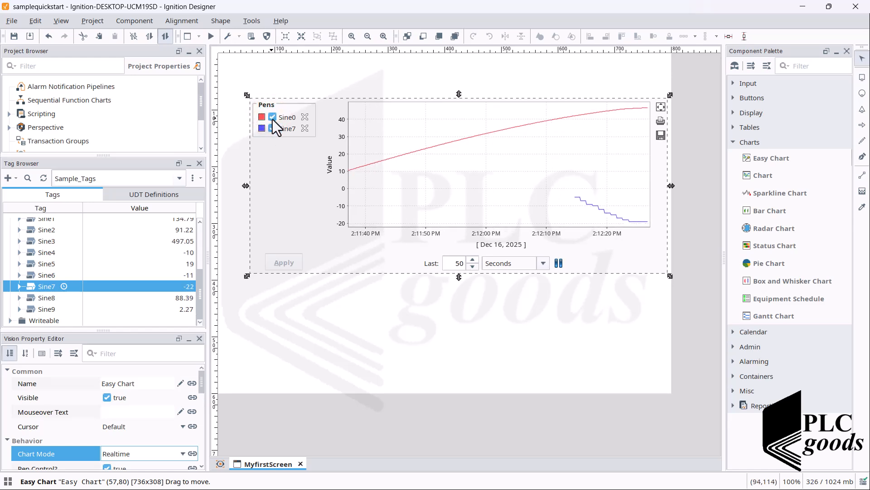
pyautogui.click(211, 36)
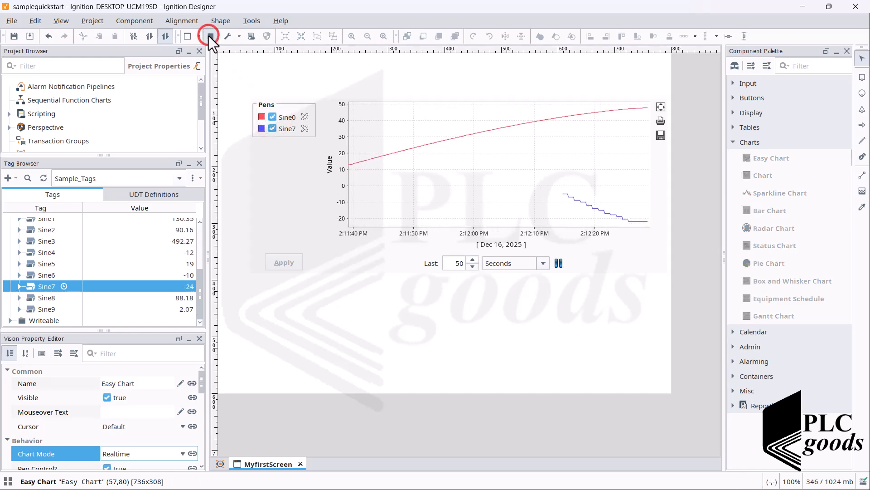
# - Hide the Sine0 pen on the Easy Chart, apply the change and return to design mode
pyautogui.click(272, 116)
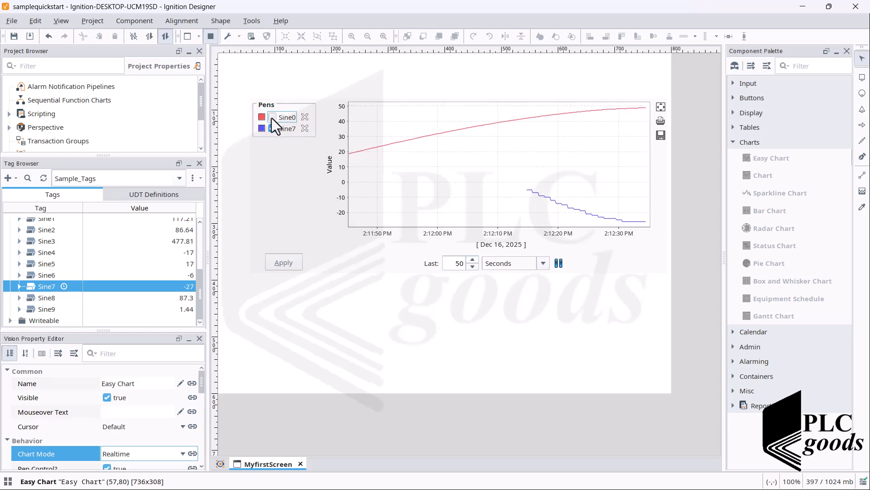
pyautogui.click(281, 265)
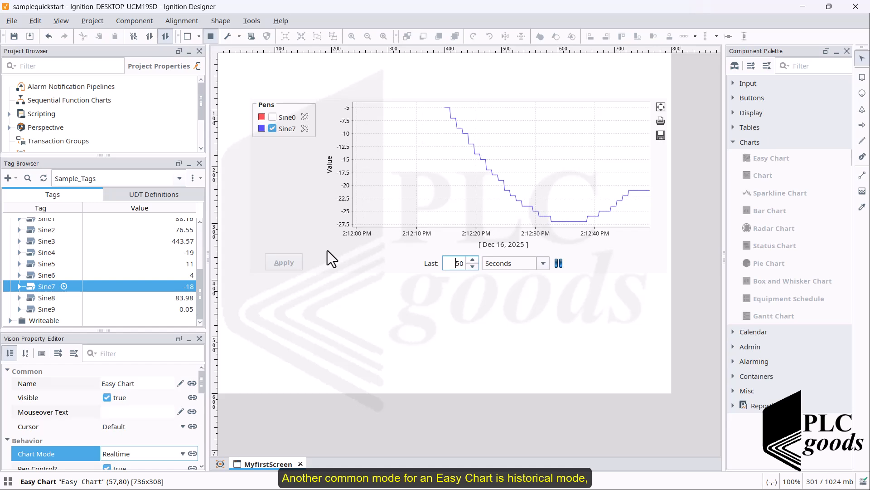
pyautogui.click(211, 36)
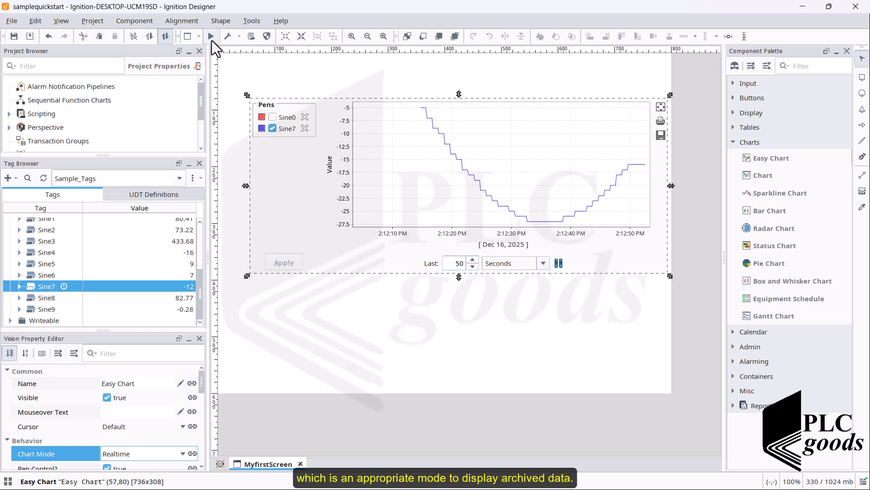
# - Set the Easy Chart's Chart Mode to Historical and start preview mode
pyautogui.click(319, 201)
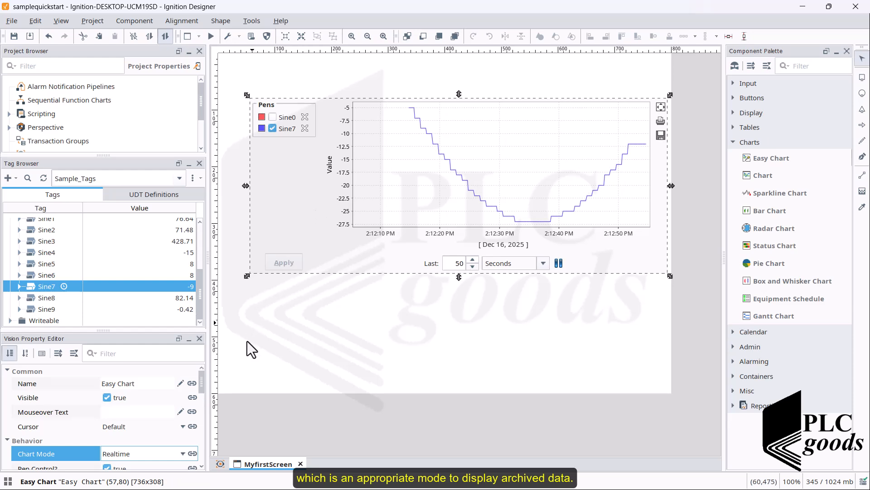
pyautogui.click(200, 385)
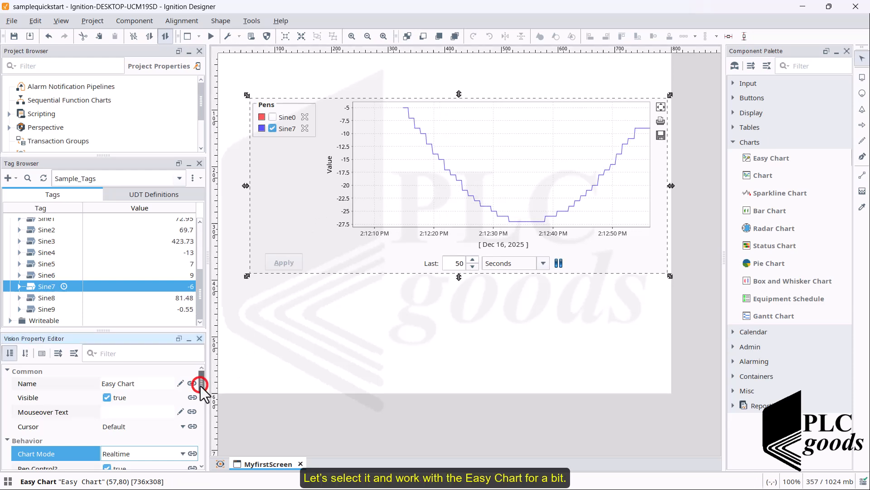
pyautogui.click(181, 454)
pyautogui.click(124, 425)
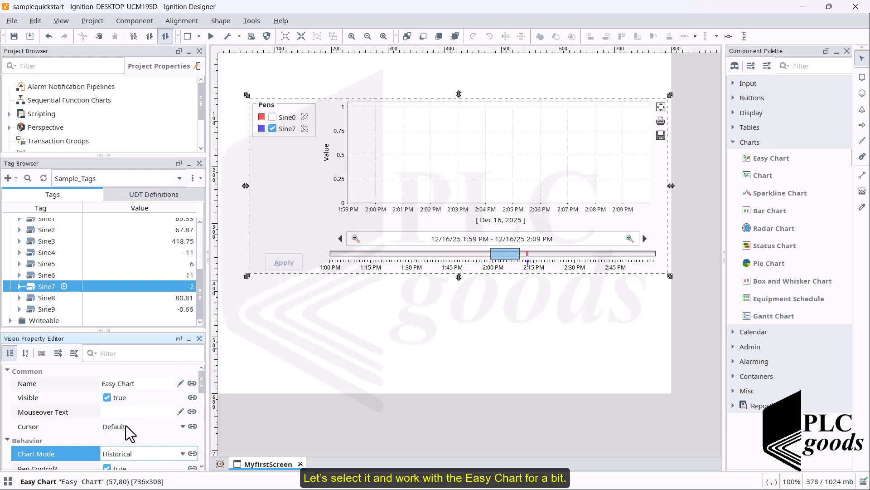
pyautogui.click(209, 35)
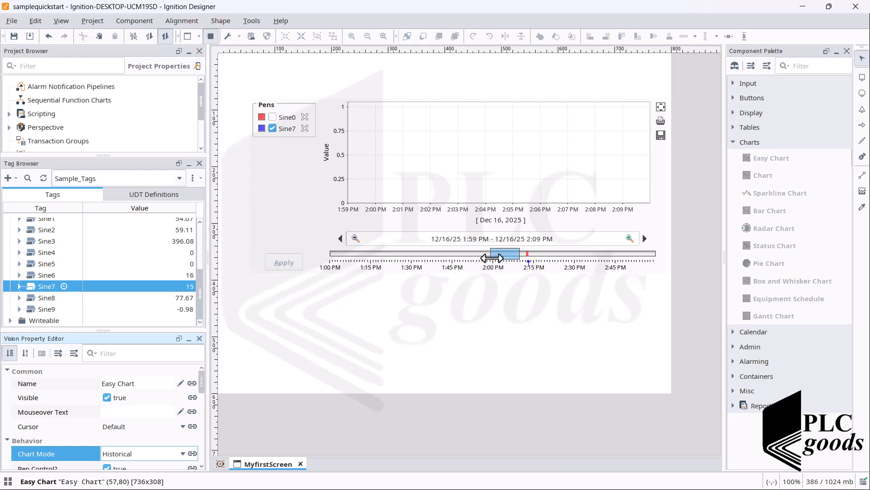
# - Shift and narrow the chart's time window to 2:11 PM - 2:14 PM and show the Sine0 pen again
pyautogui.moveTo(507, 253); pyautogui.dragTo(527, 261)
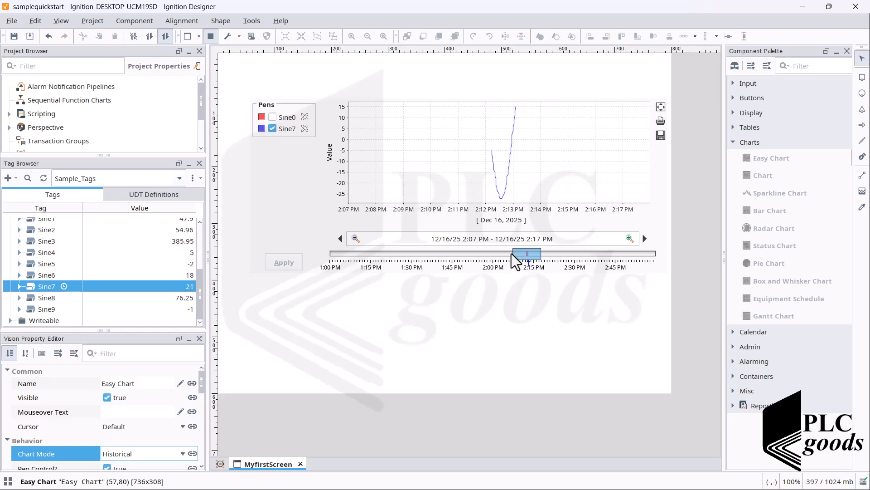
pyautogui.moveTo(511, 253); pyautogui.dragTo(533, 254)
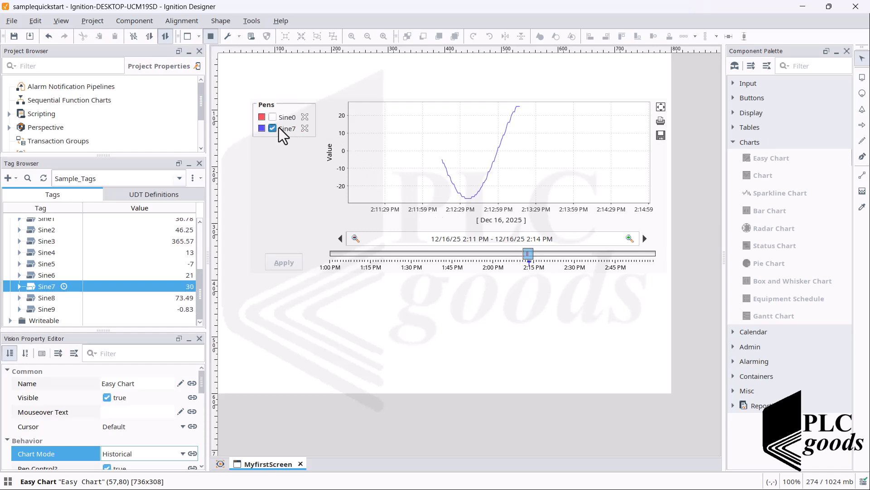
pyautogui.click(272, 117)
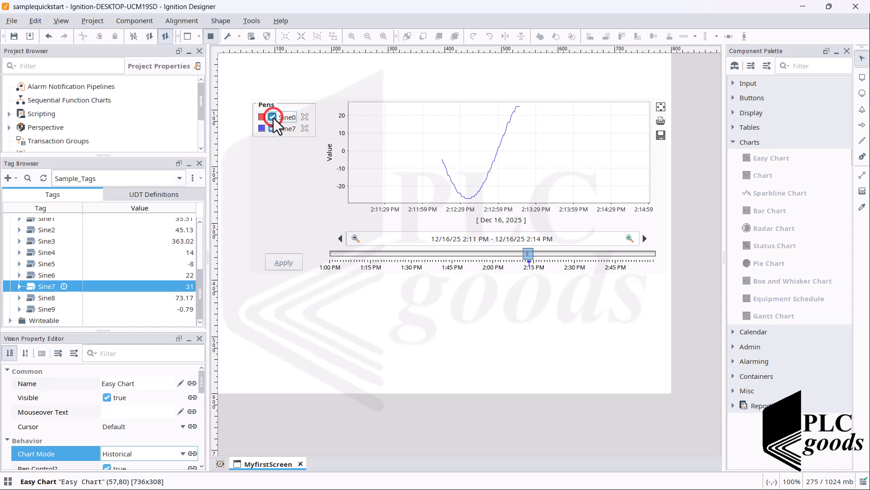
pyautogui.click(289, 261)
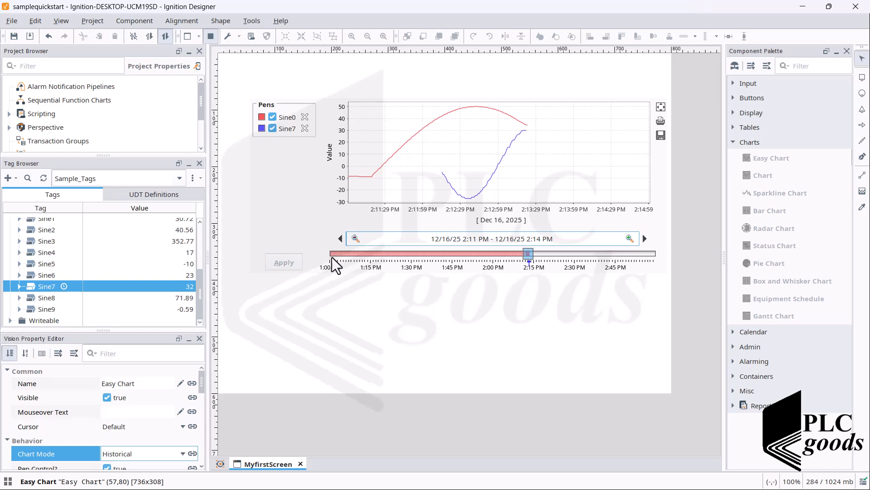
# - Widen the chart's time window to 1:31 PM - 2:13 PM and narrow it again to 2:11 PM - 2:13 PM
pyautogui.click(528, 256)
pyautogui.moveTo(527, 257); pyautogui.dragTo(415, 242)
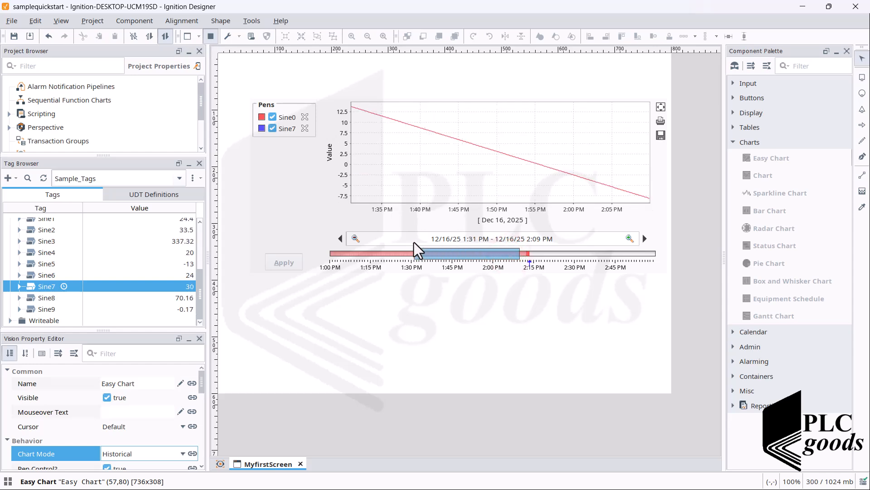
pyautogui.moveTo(521, 256); pyautogui.dragTo(528, 257)
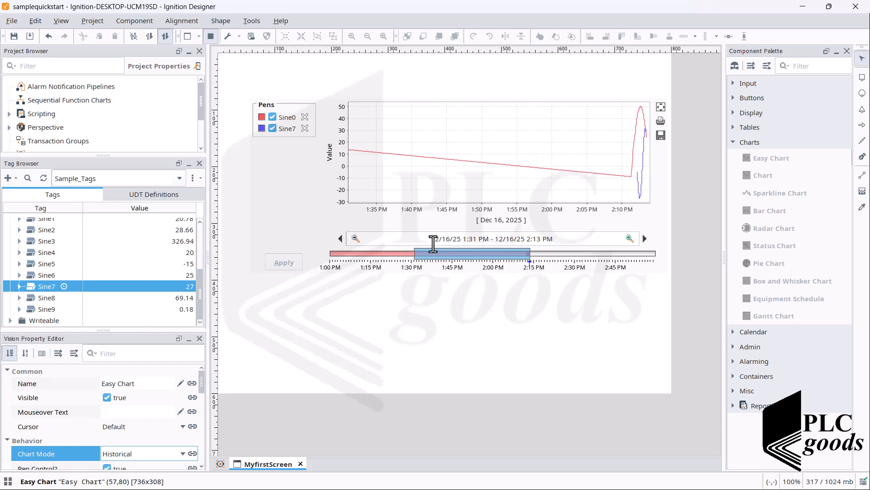
pyautogui.moveTo(413, 253); pyautogui.dragTo(524, 258)
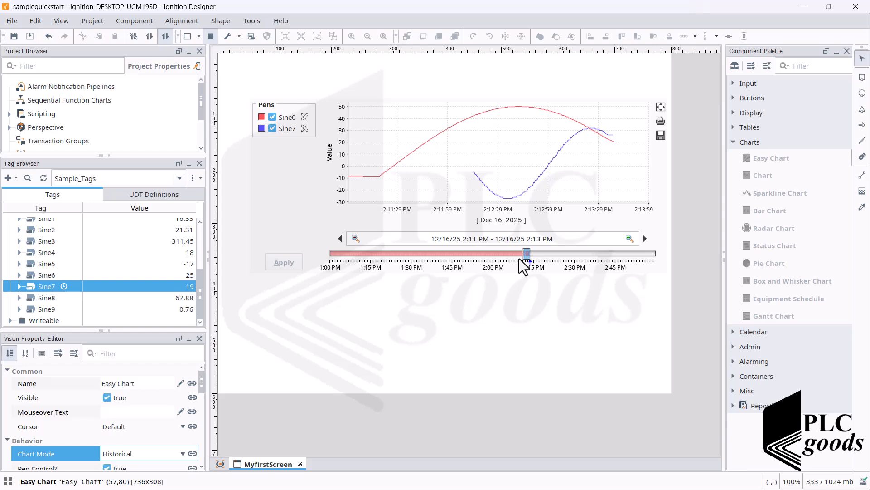
# - Examine the chart's maximize, print and save functions, restoring the chart size and cancelling both dialogs
pyautogui.click(661, 106)
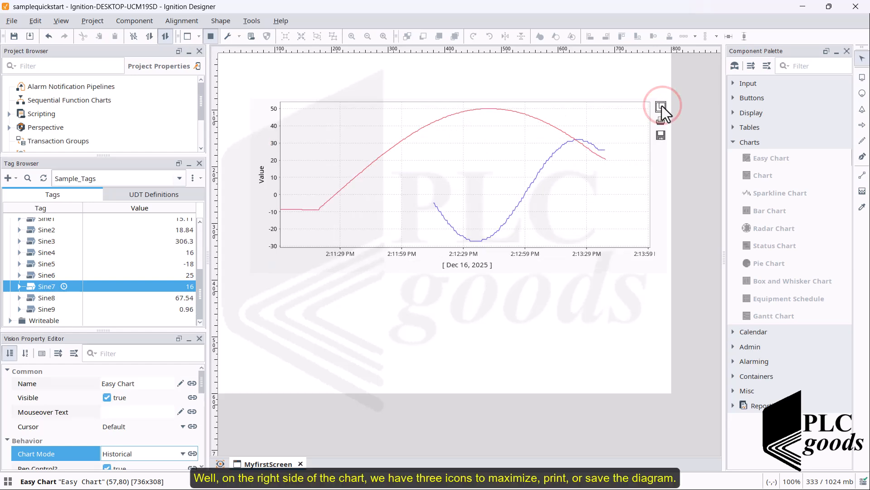
pyautogui.click(661, 106)
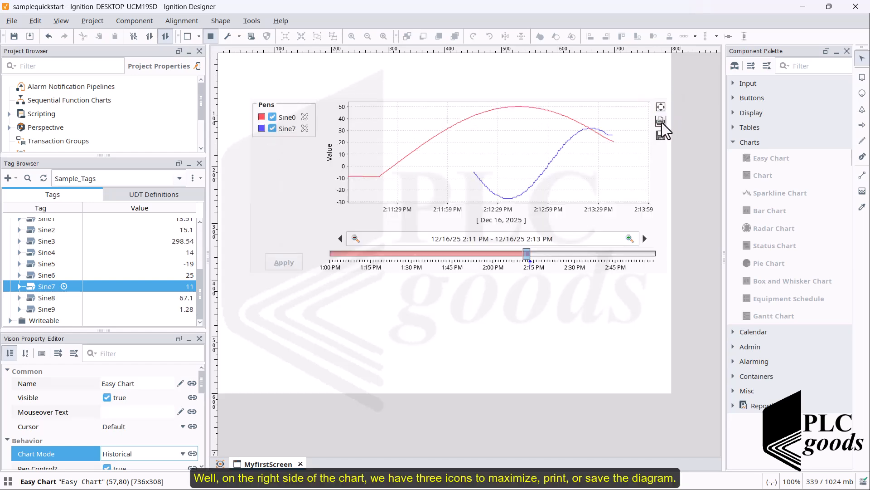
pyautogui.click(661, 121)
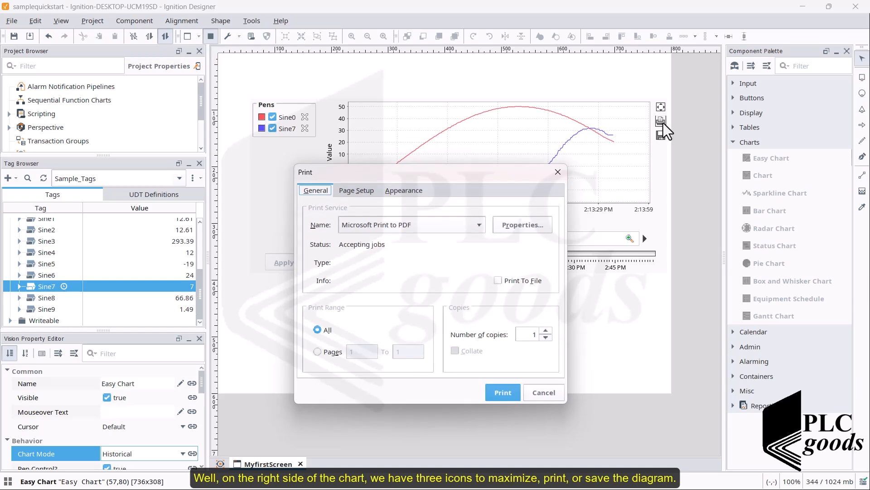
pyautogui.click(557, 172)
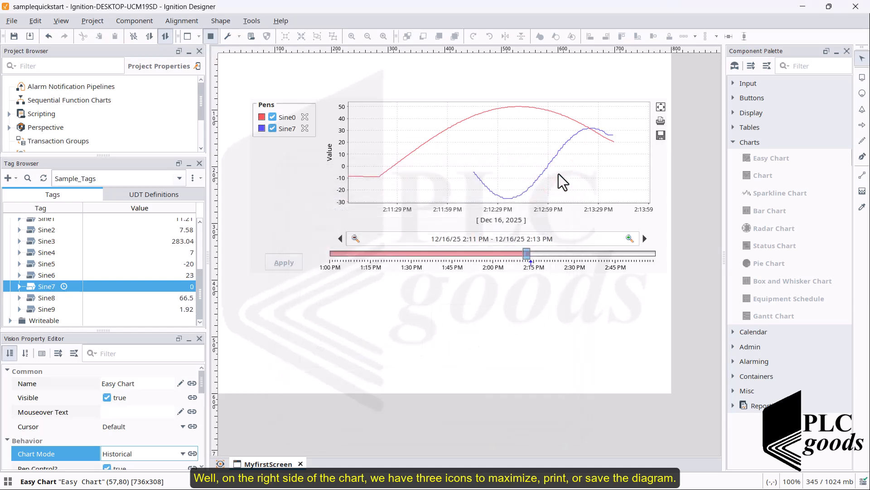
pyautogui.click(660, 137)
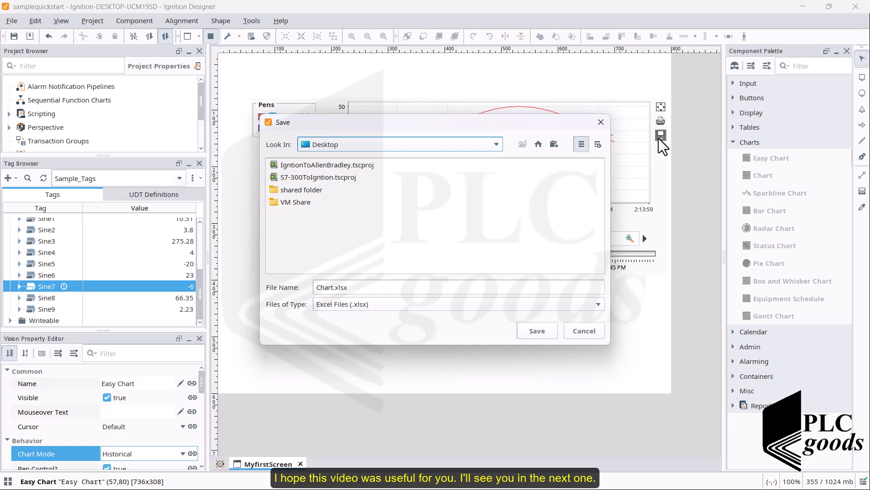
pyautogui.click(597, 123)
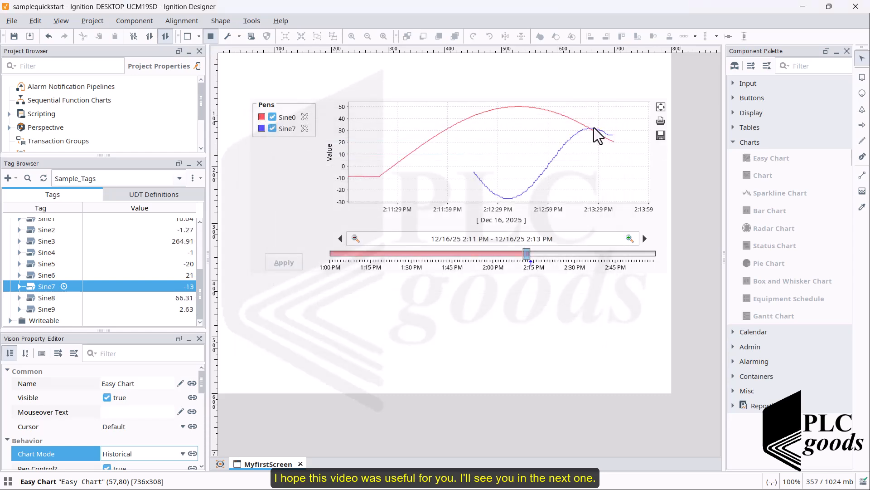
# - Zoom the date range slider out and back in closer, and move the time window to 2:12 PM - 2:14 PM
pyautogui.click(356, 239)
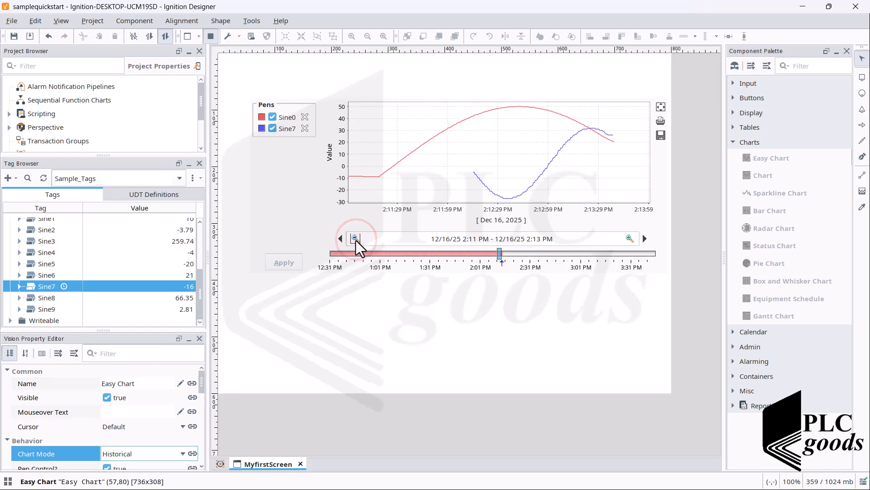
pyautogui.click(356, 239)
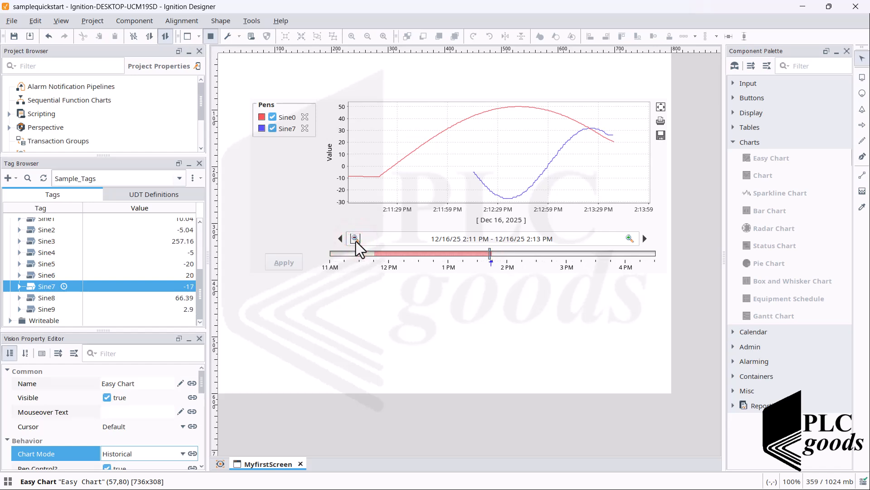
pyautogui.click(629, 237)
pyautogui.click(629, 237)
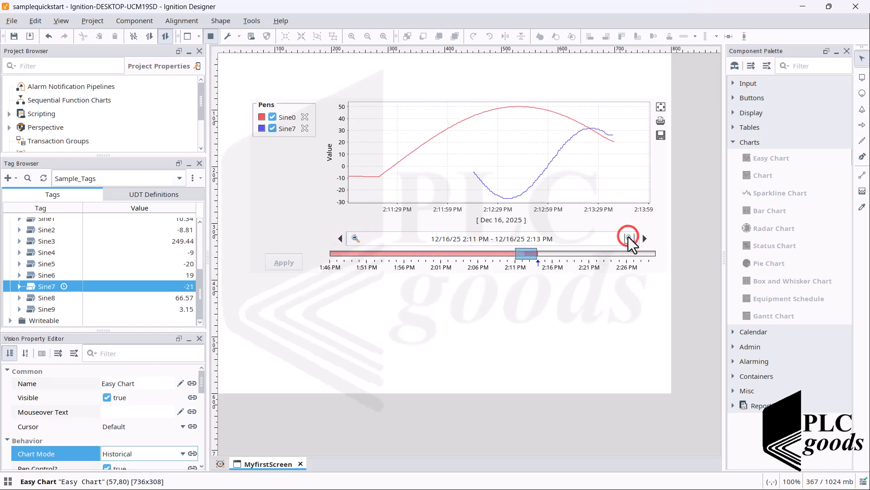
pyautogui.click(629, 238)
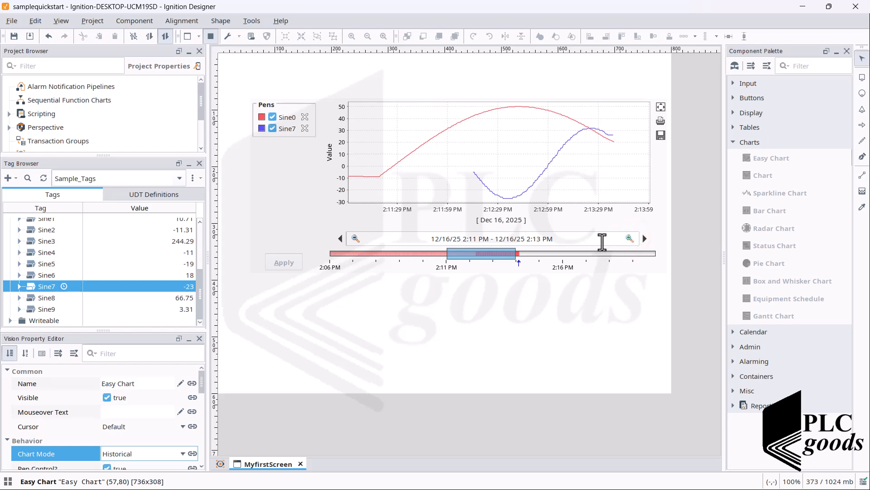
pyautogui.moveTo(499, 258); pyautogui.dragTo(526, 265)
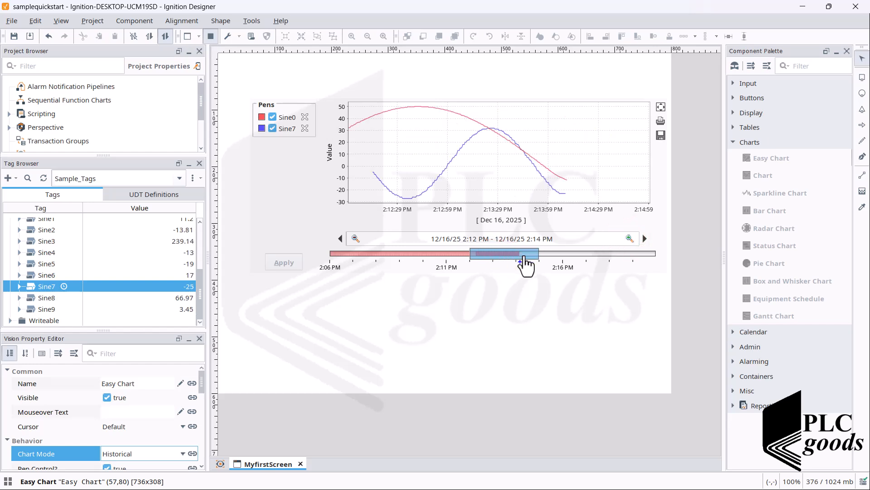